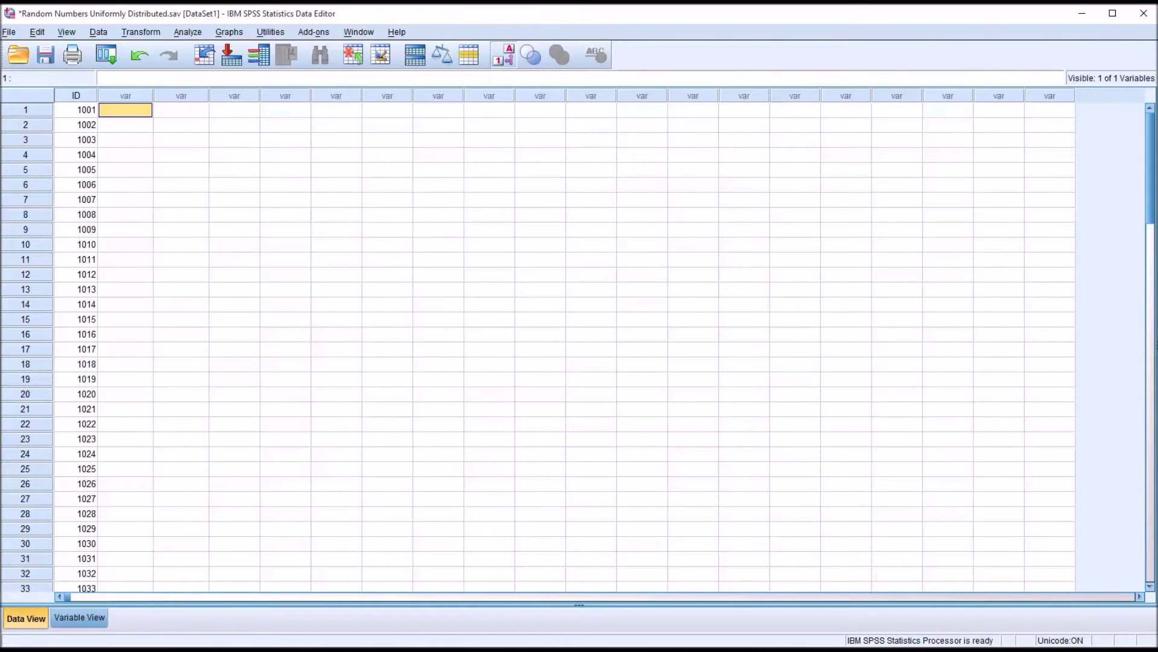
Start a Compute Variable with target RV1 and list the Random Numbers functions.
click(134, 34)
click(158, 51)
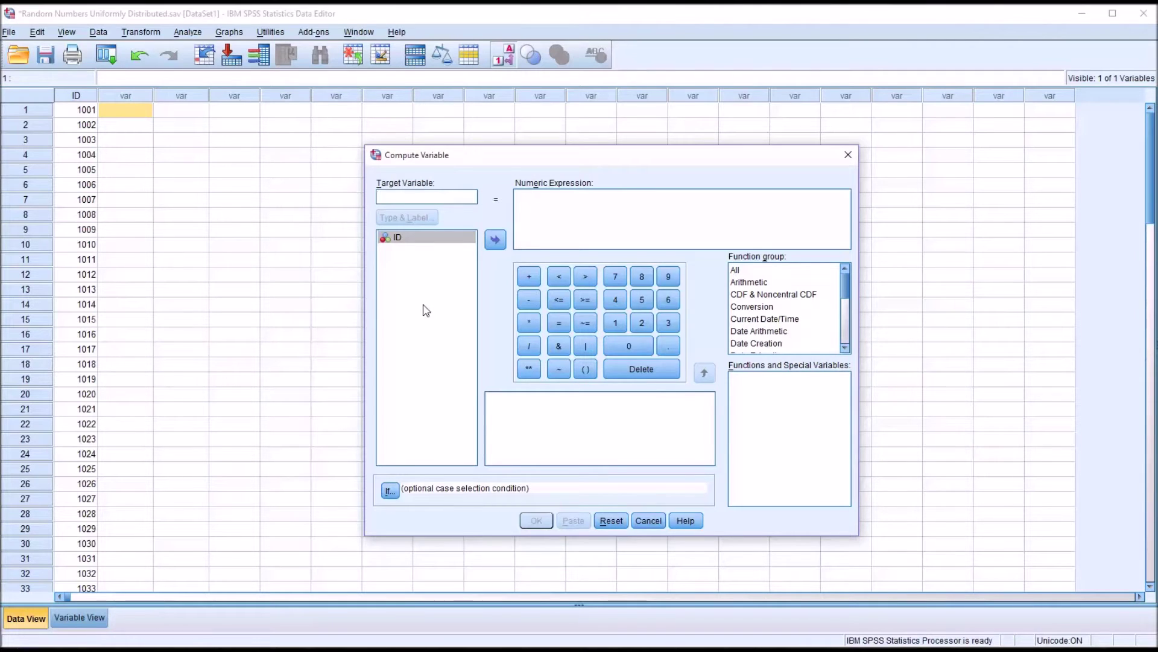
text(RV1)
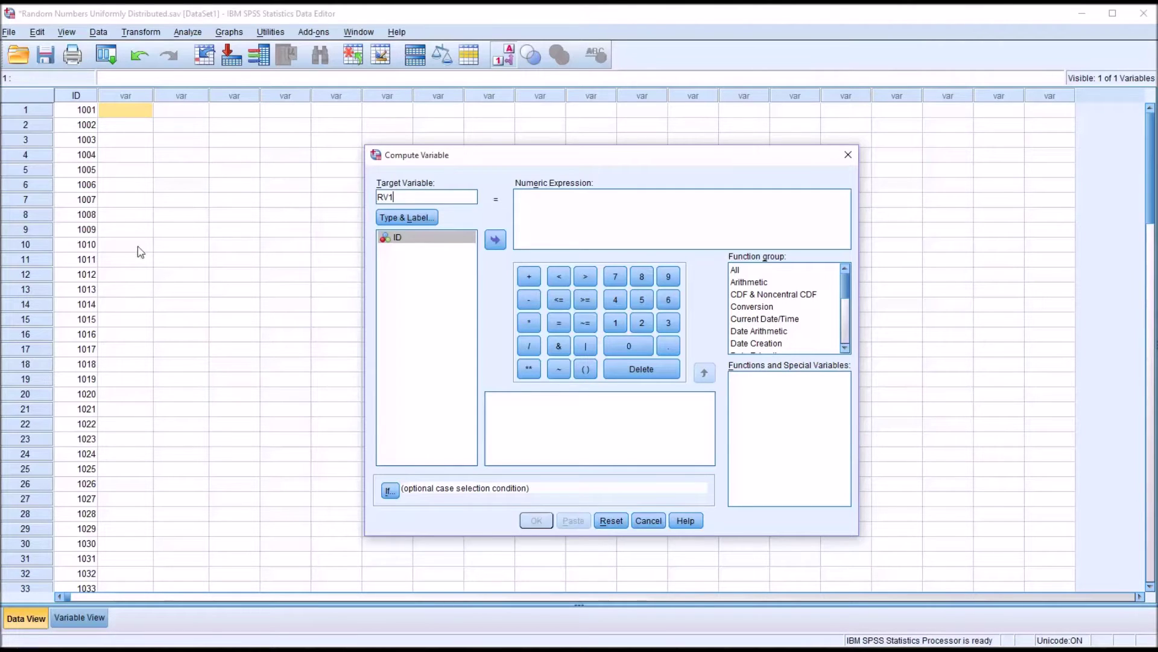
click(583, 216)
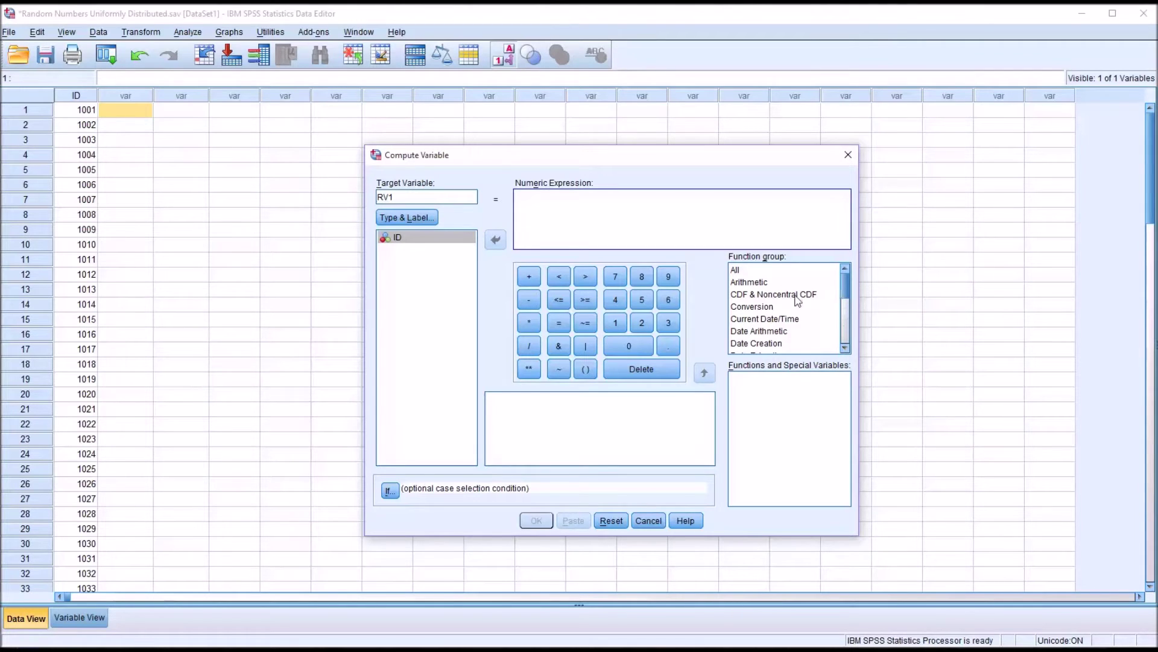
scroll(830, 322, down, 3)
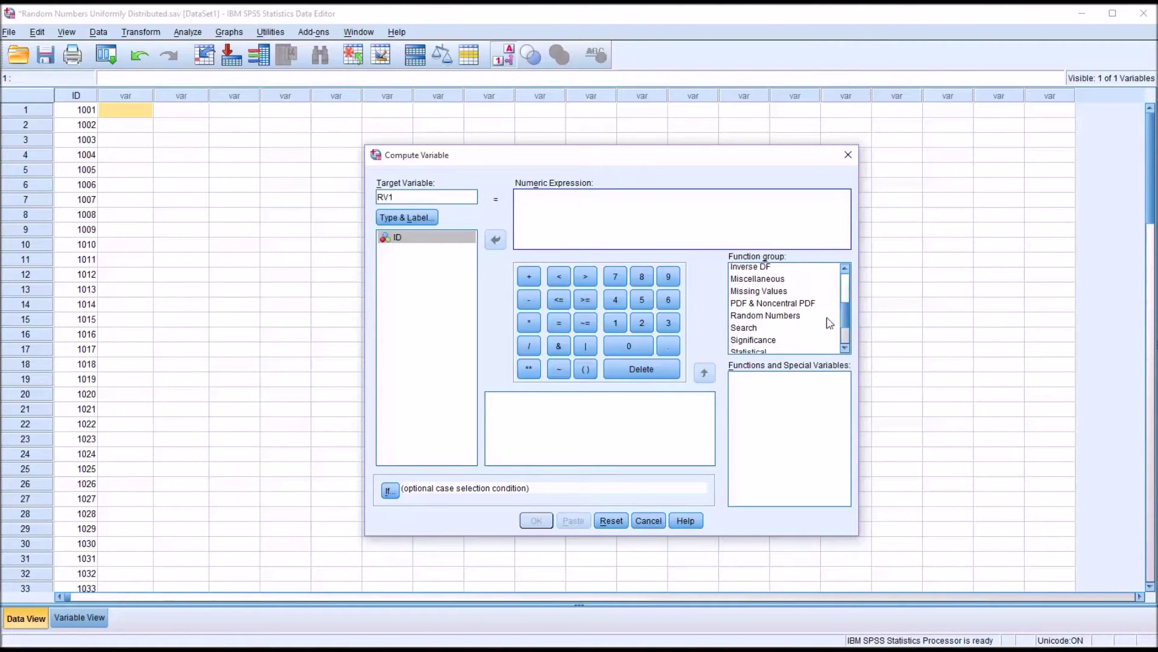
click(831, 318)
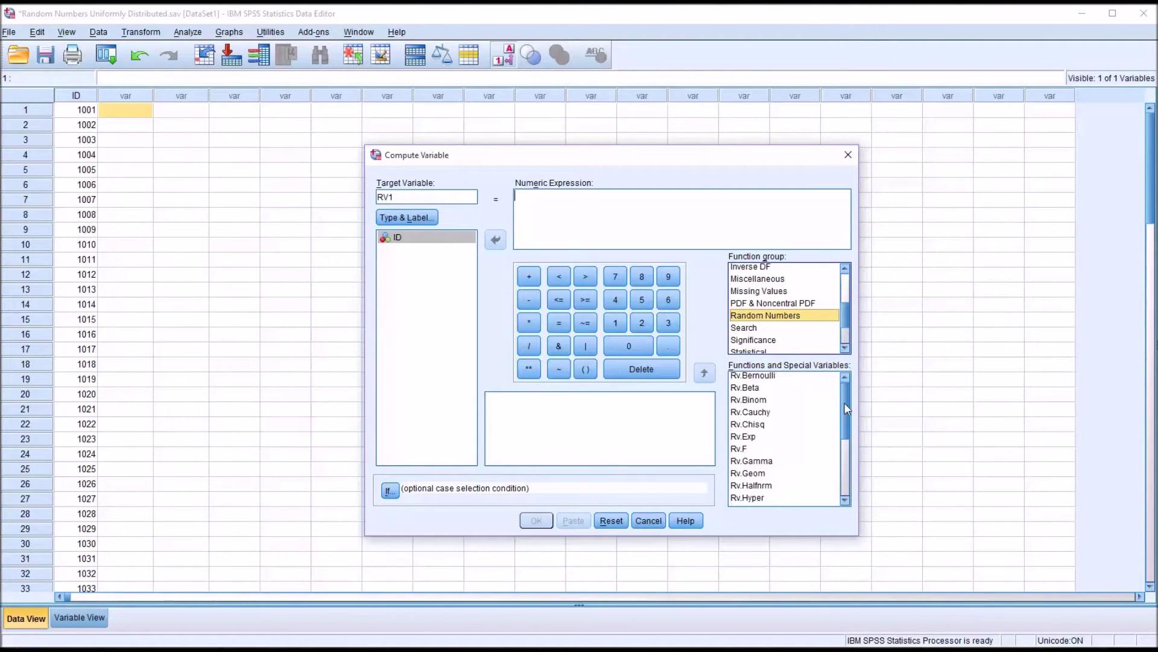
Compute RV1 as RV.UNIFORM(0,10) and run it.
drag(844, 403, 845, 462)
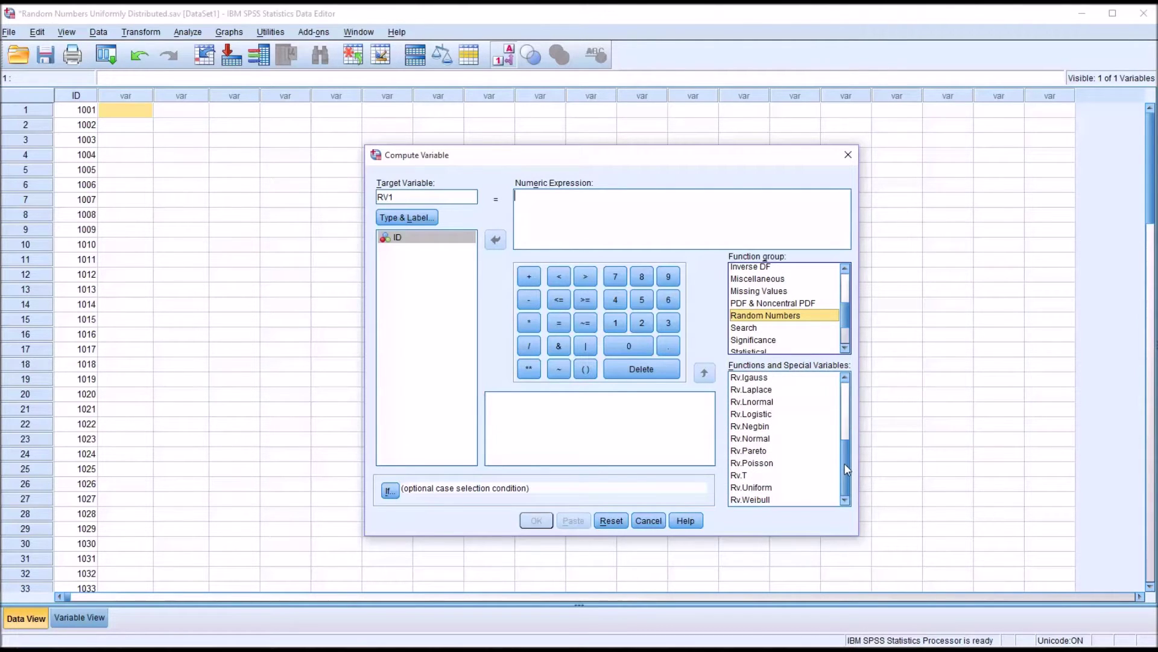
click(762, 489)
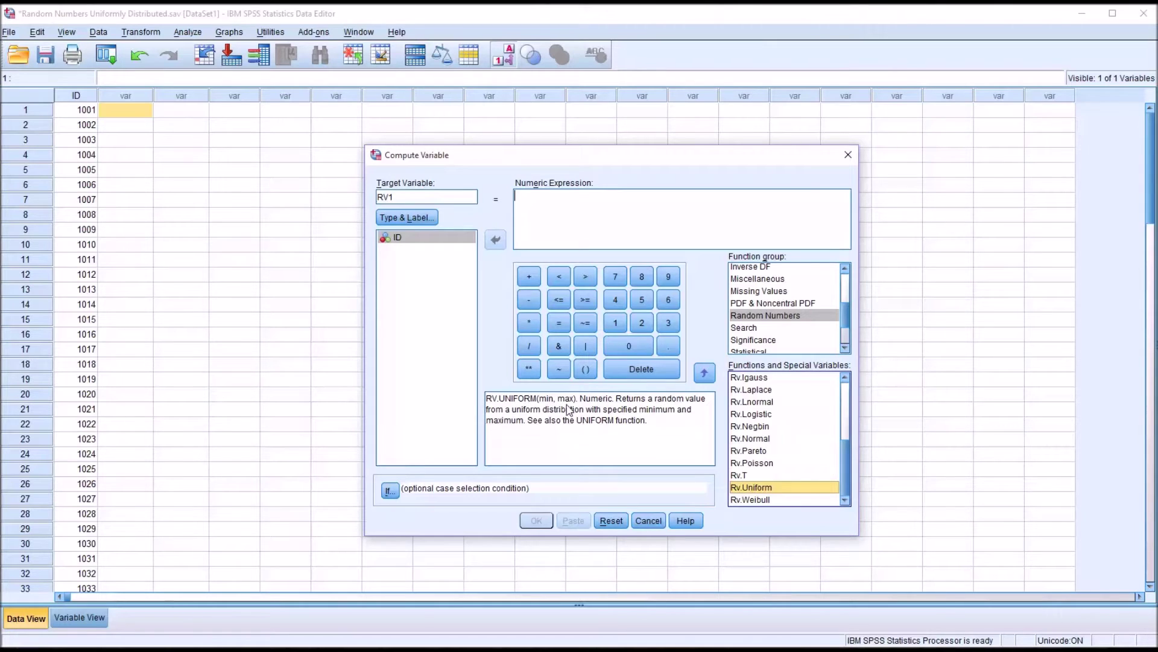
double_click(755, 489)
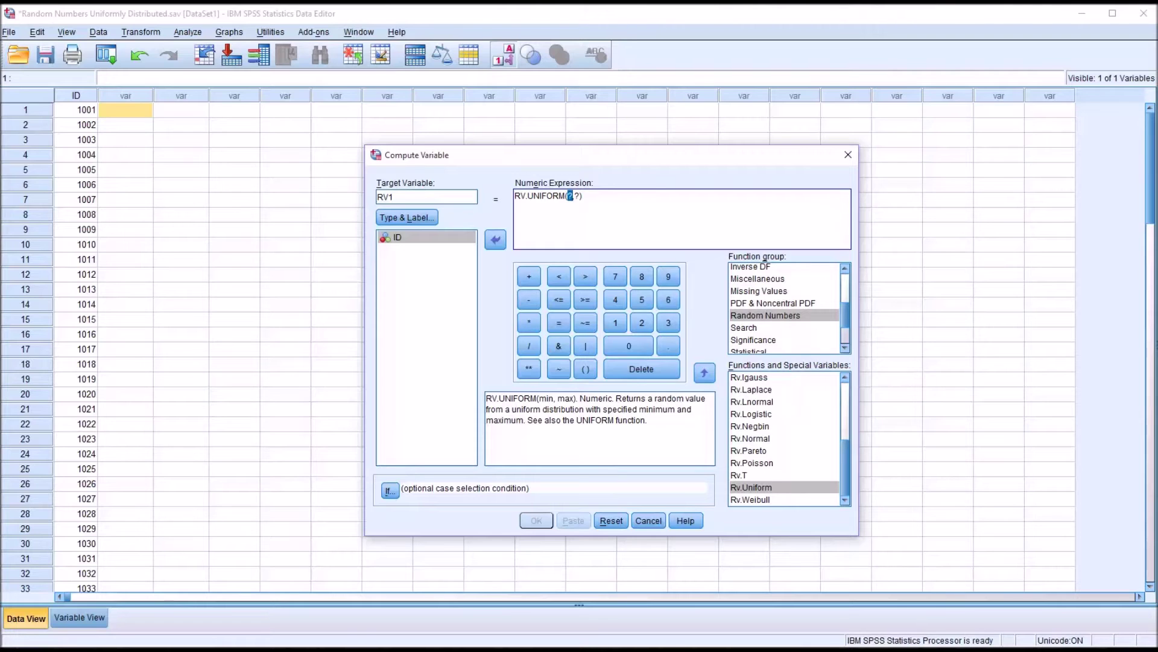
text(0)
double_click(578, 196)
text(10)
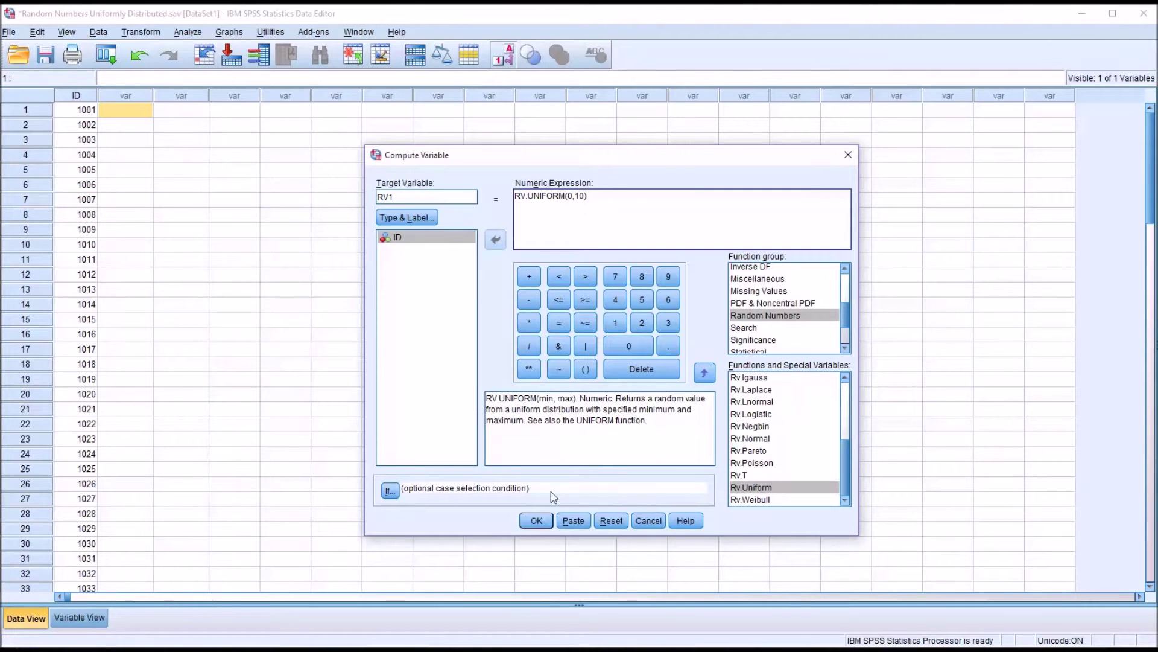
click(540, 521)
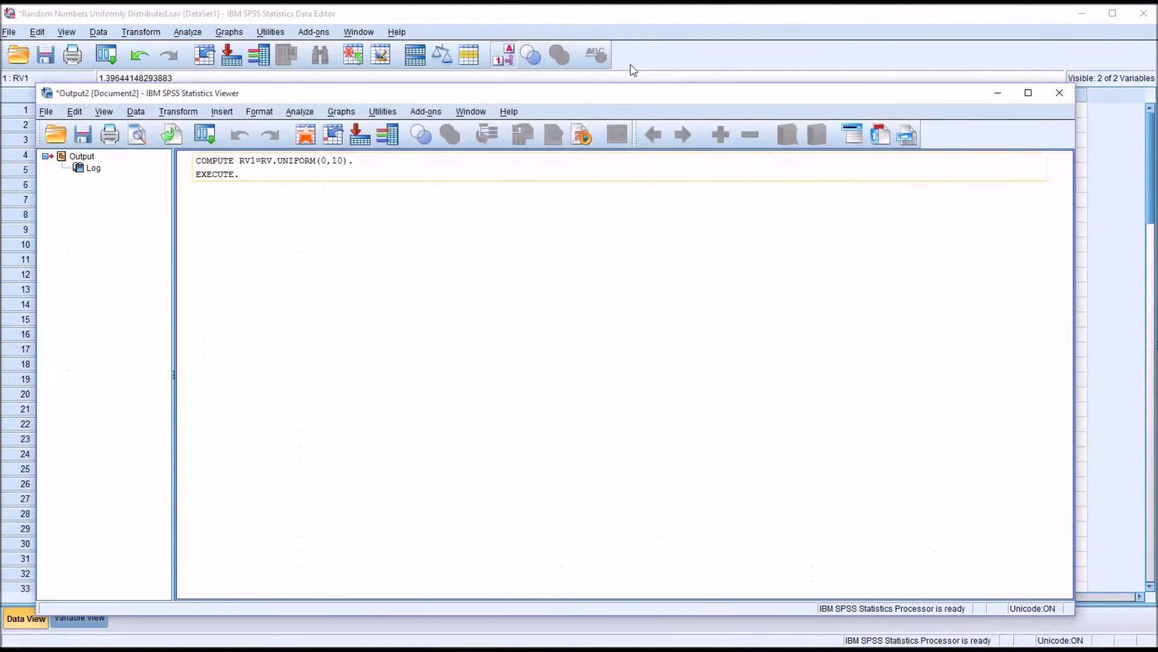
Compute RV2 with the same RV.UNIFORM(0,10) expression and view it in the data grid.
click(647, 28)
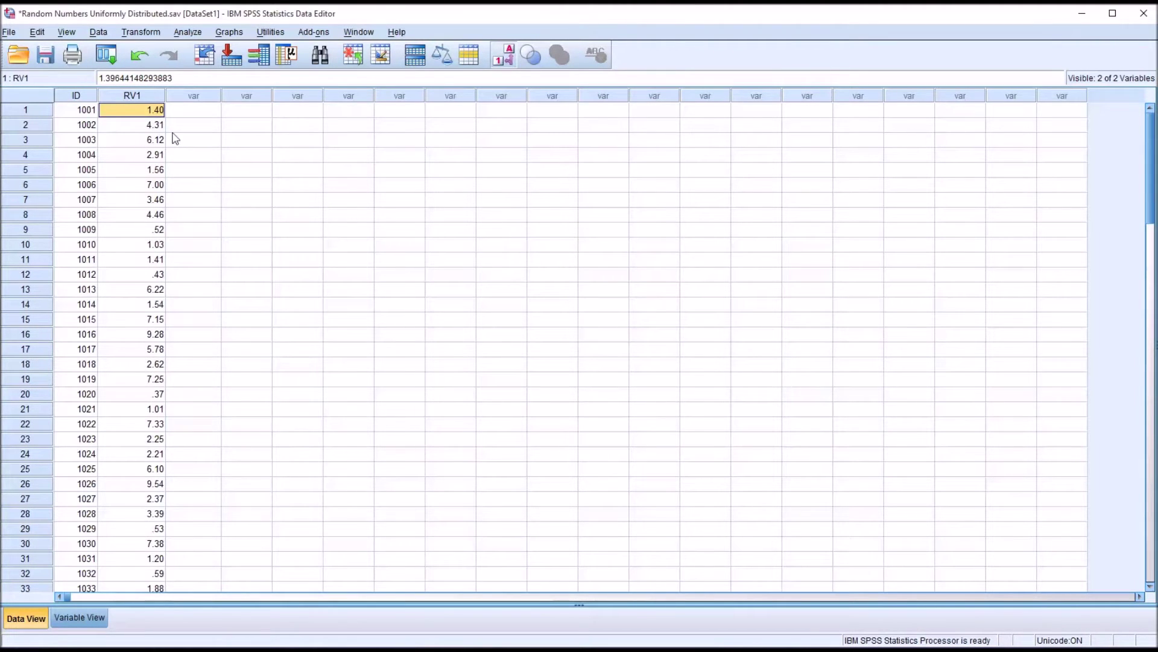
click(141, 32)
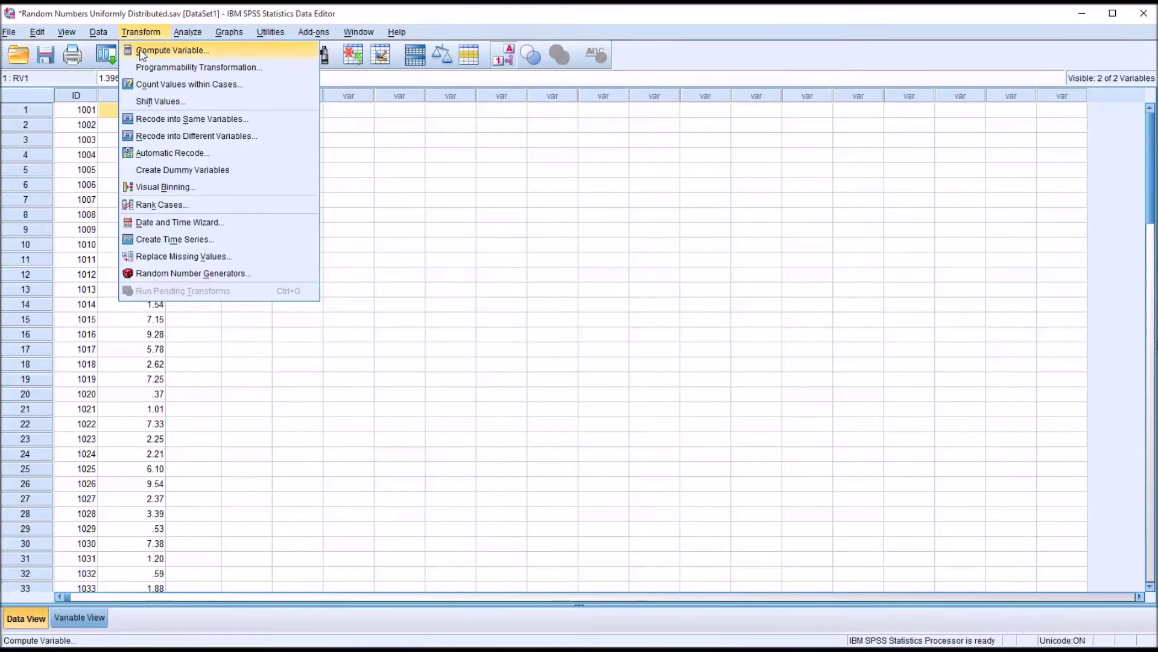
click(145, 50)
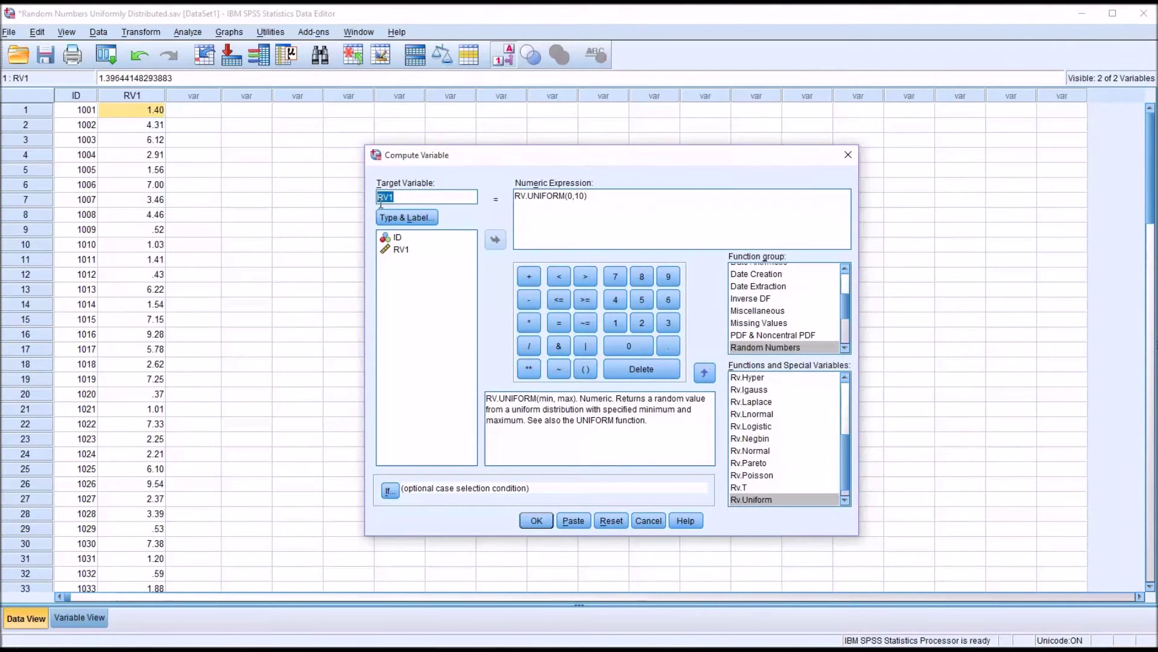
drag(396, 196, 391, 197)
click(539, 520)
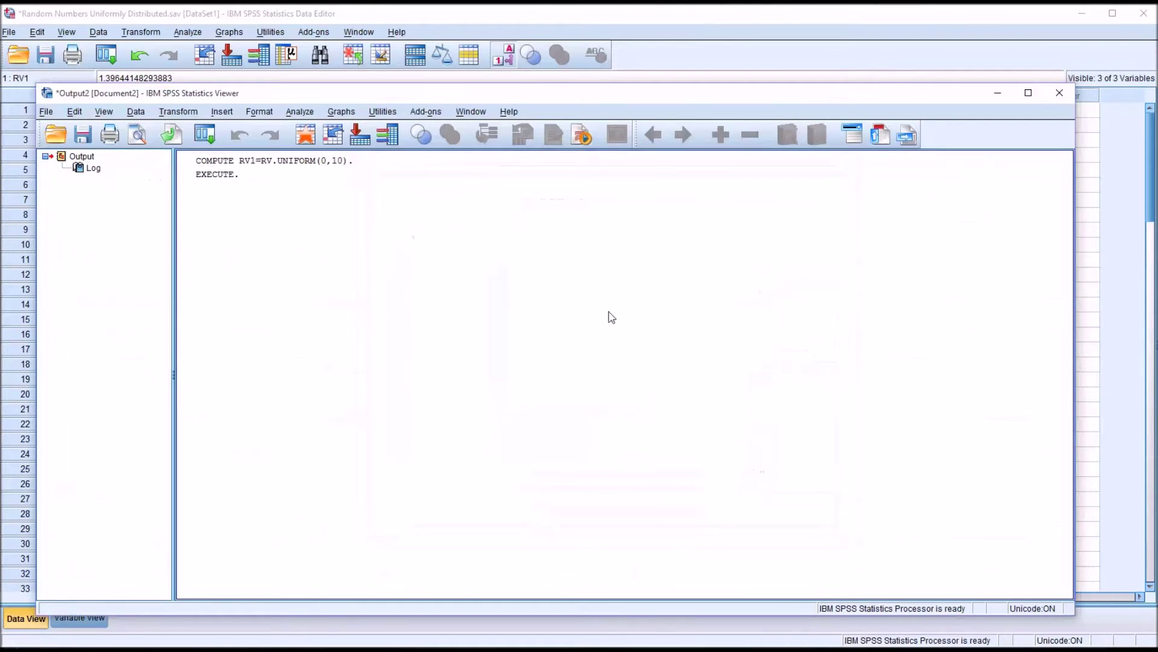
click(653, 29)
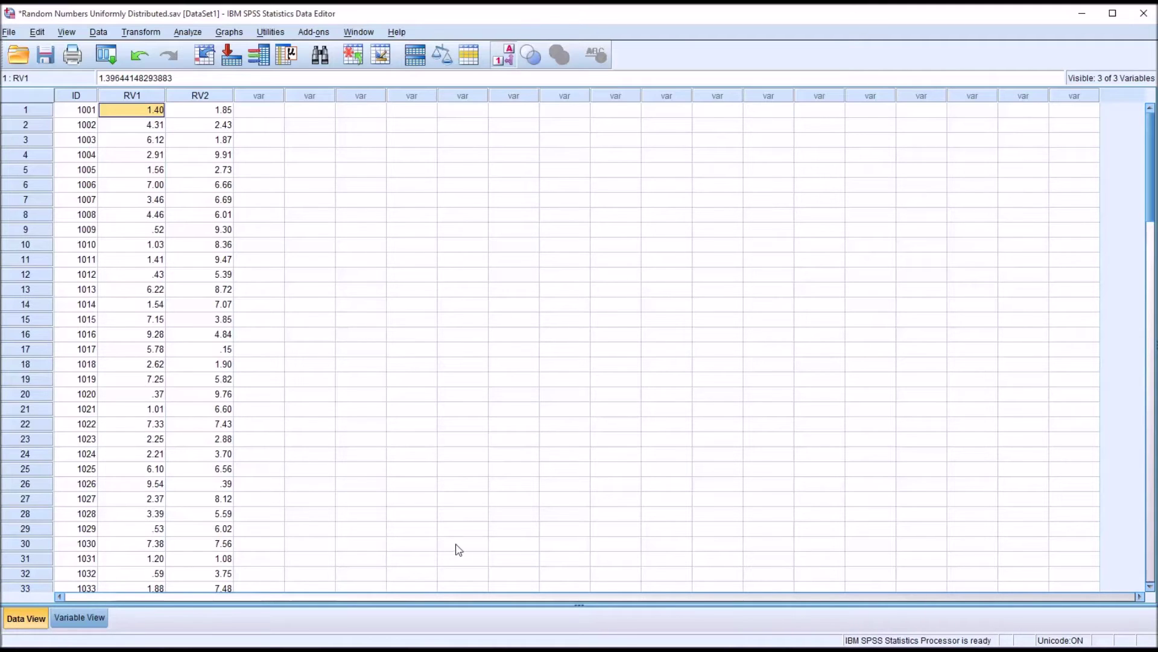
Build a simple histogram with RV1 on the x-axis in Chart Builder.
click(228, 34)
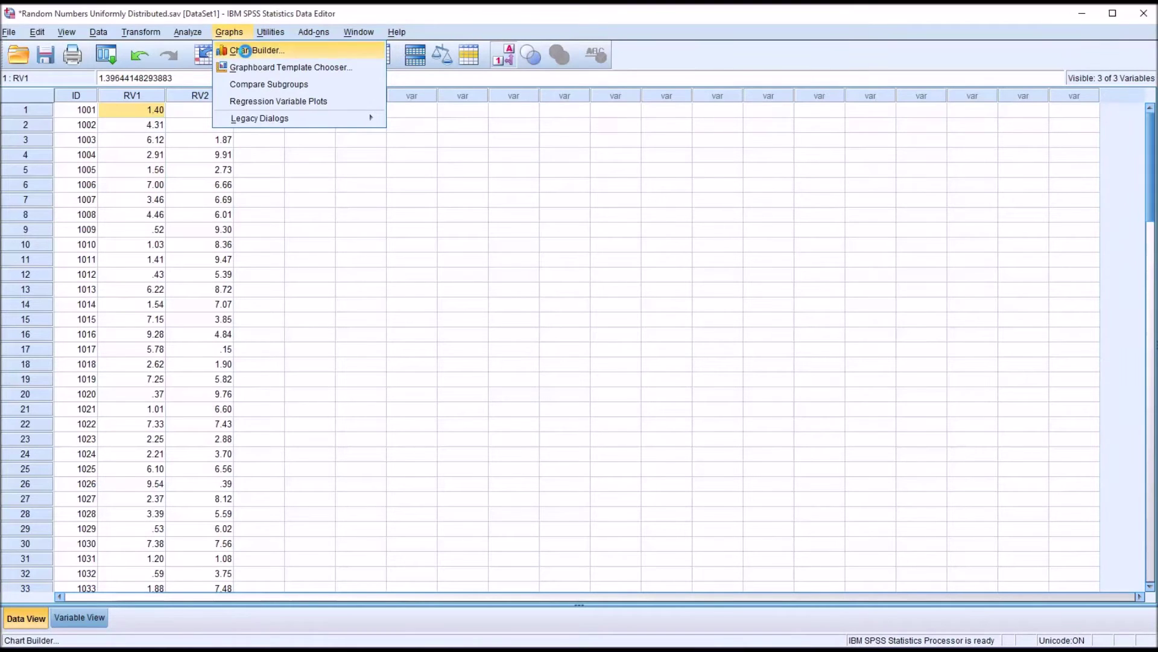
click(245, 53)
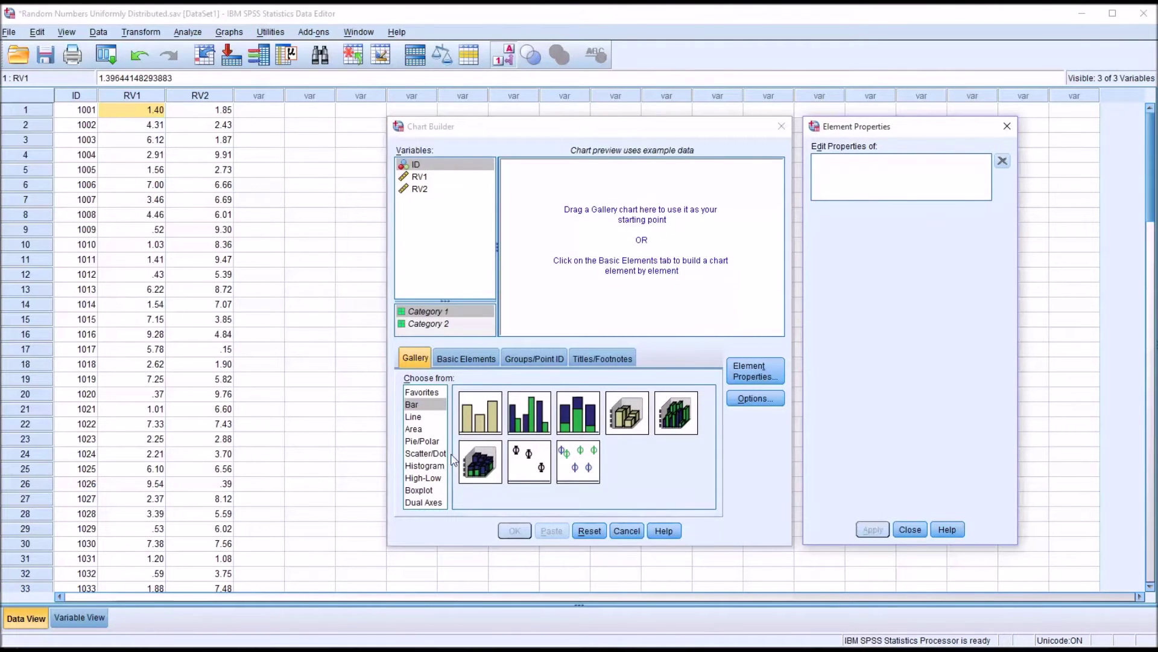
click(425, 466)
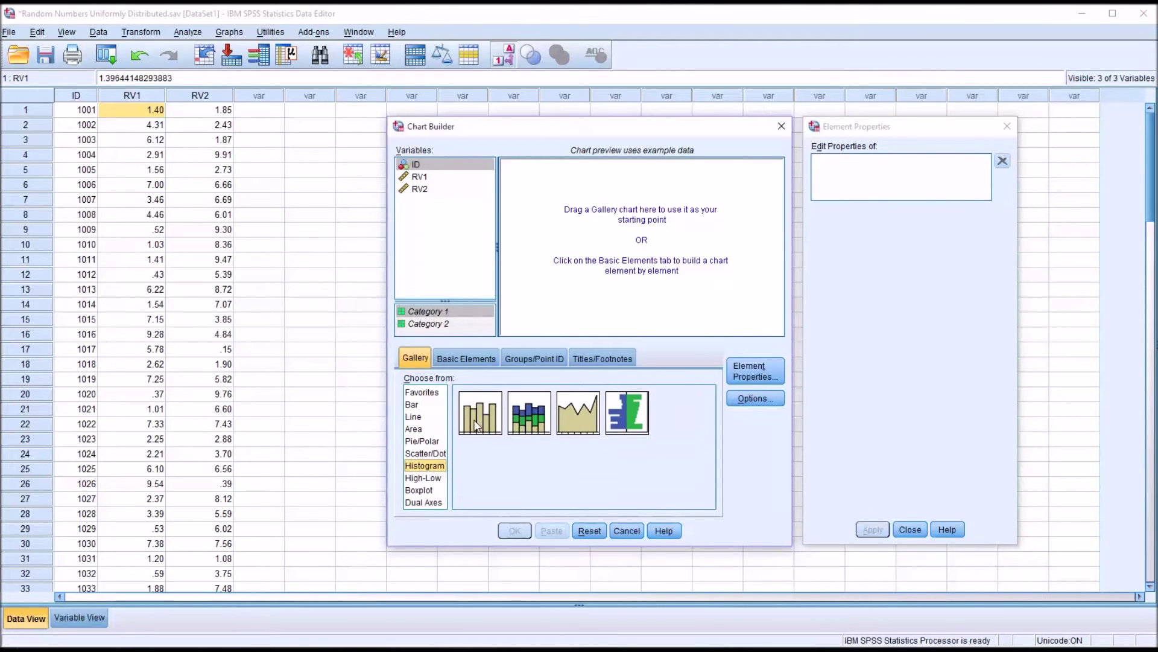
drag(479, 424, 603, 273)
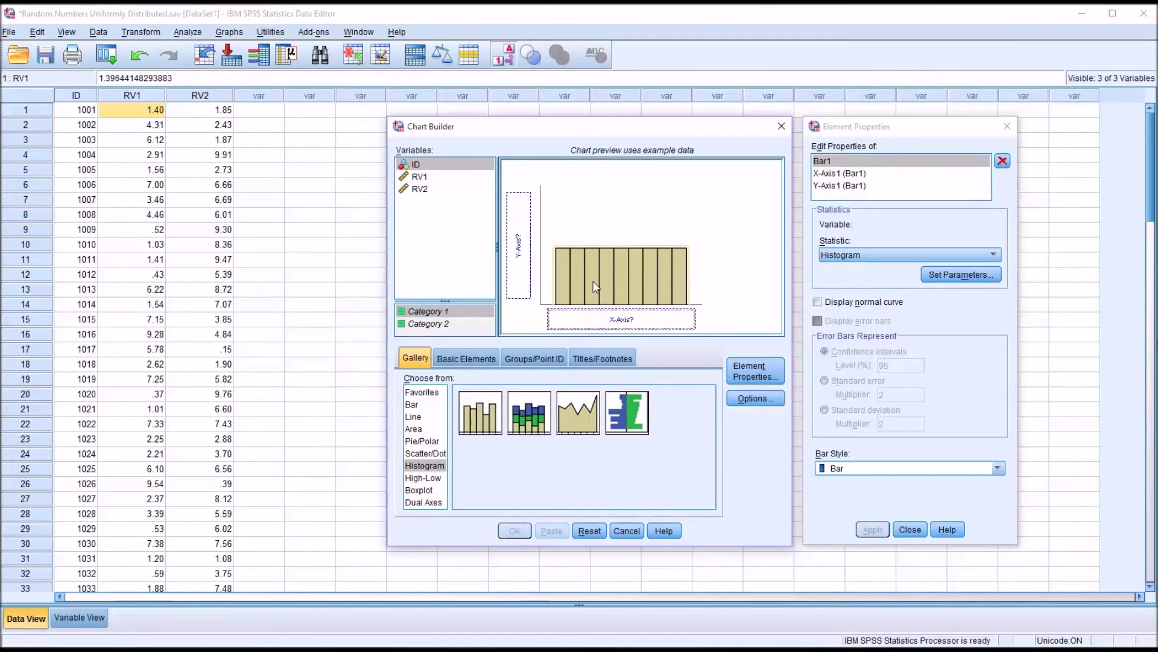
drag(419, 181, 610, 329)
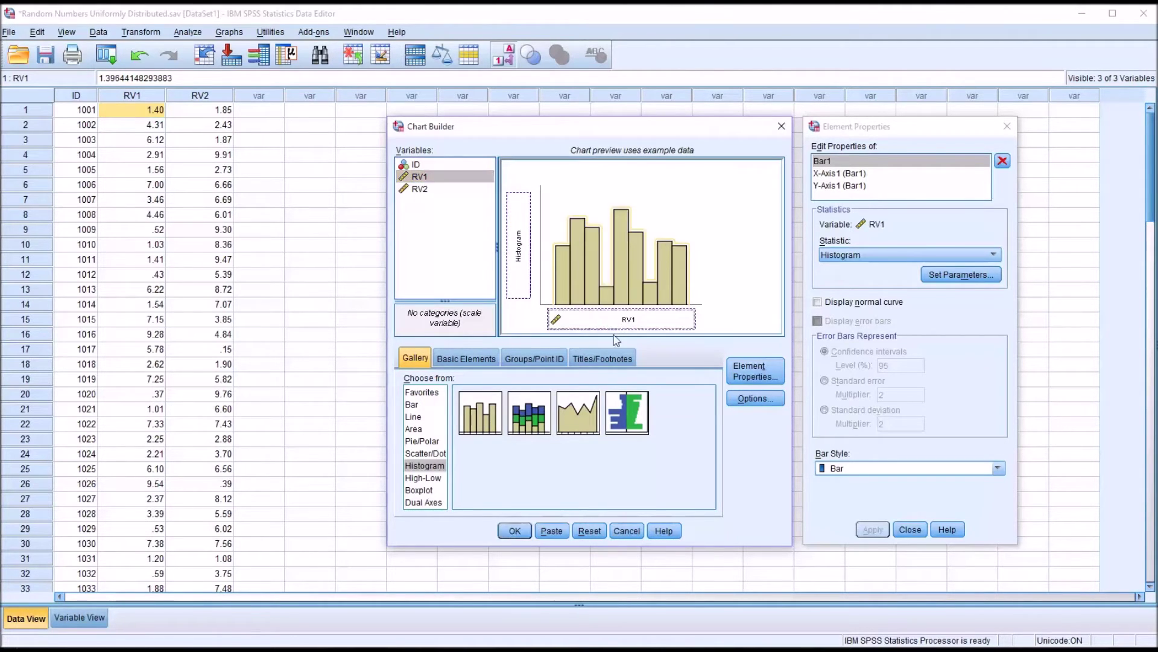
click(514, 531)
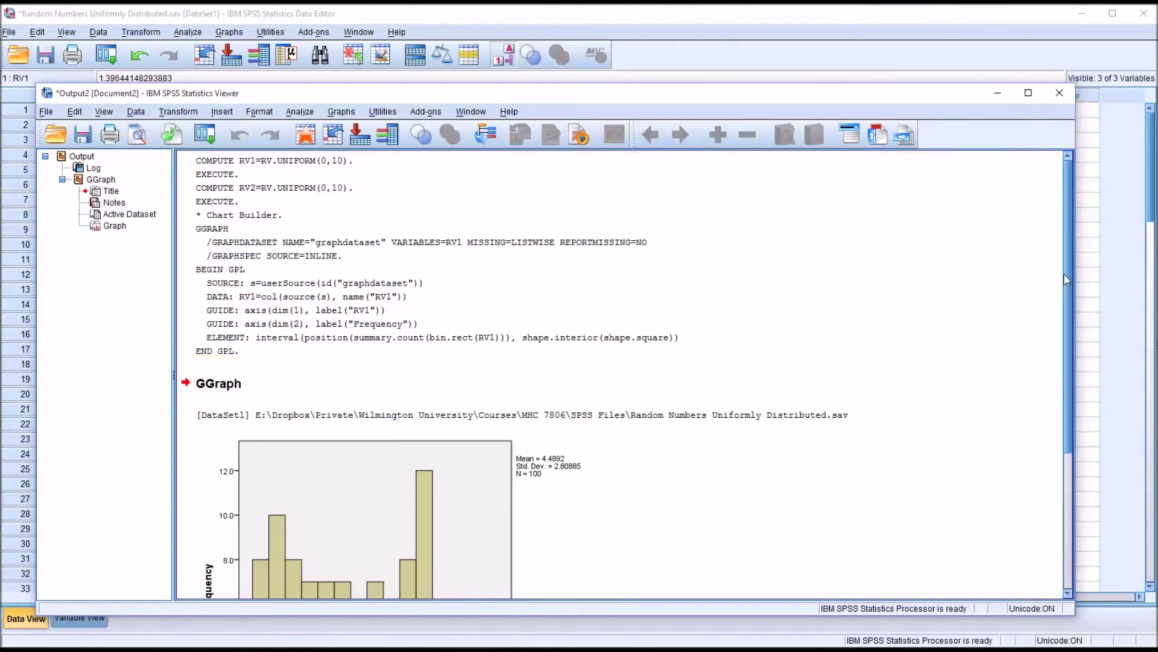
drag(1067, 272, 1066, 417)
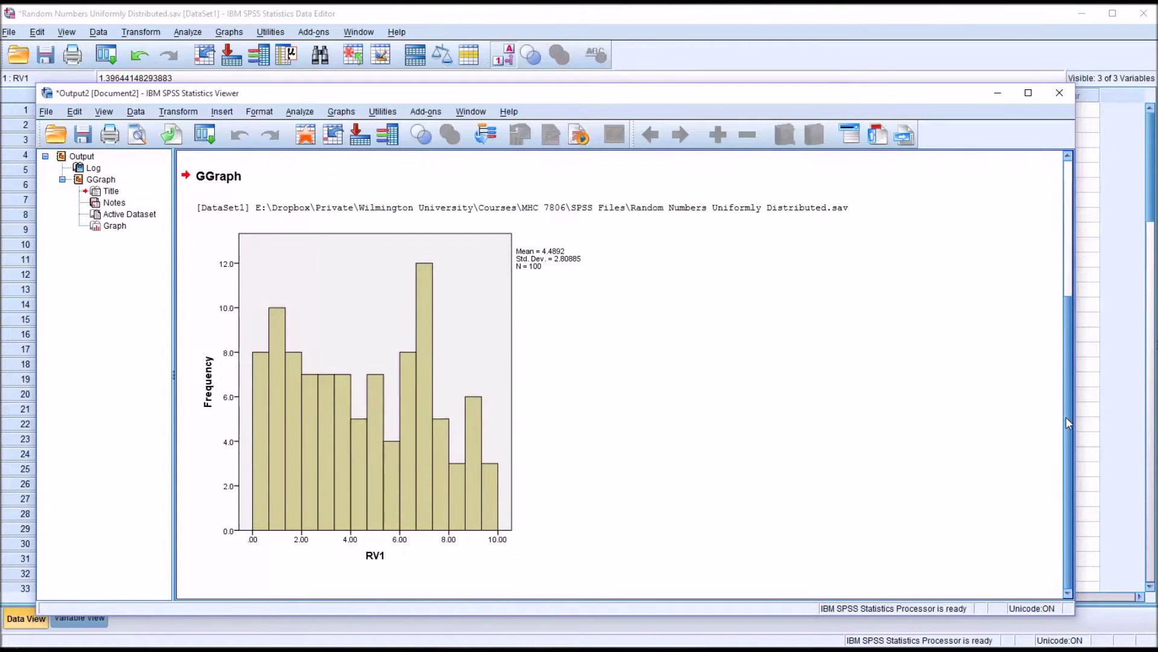
click(425, 333)
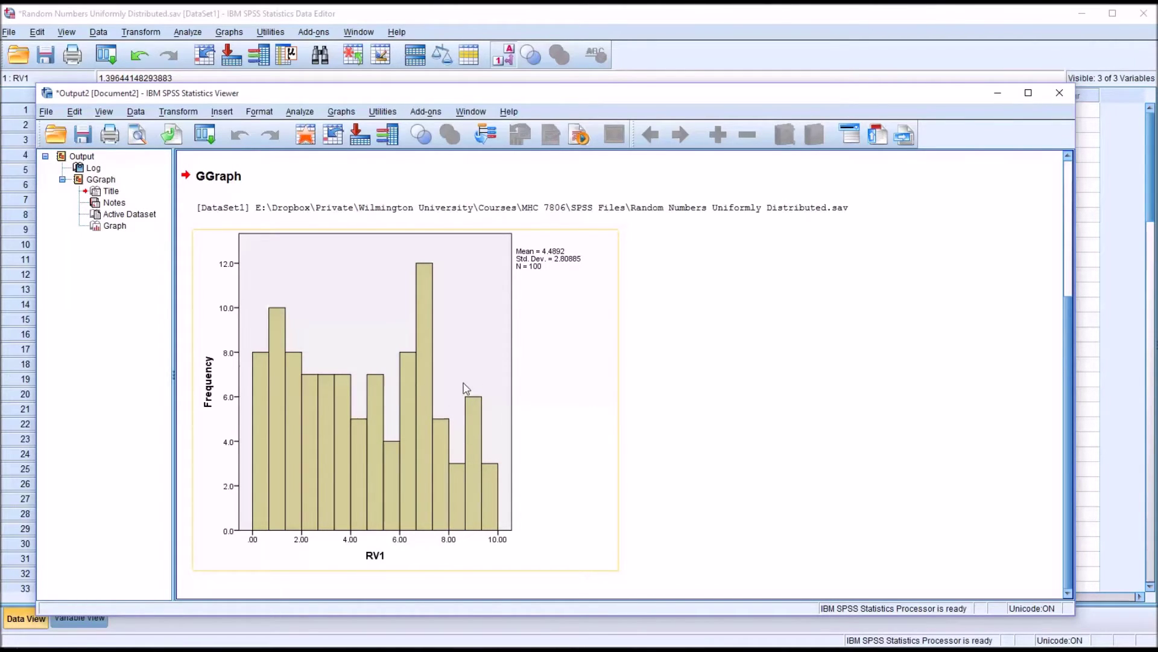
double_click(436, 389)
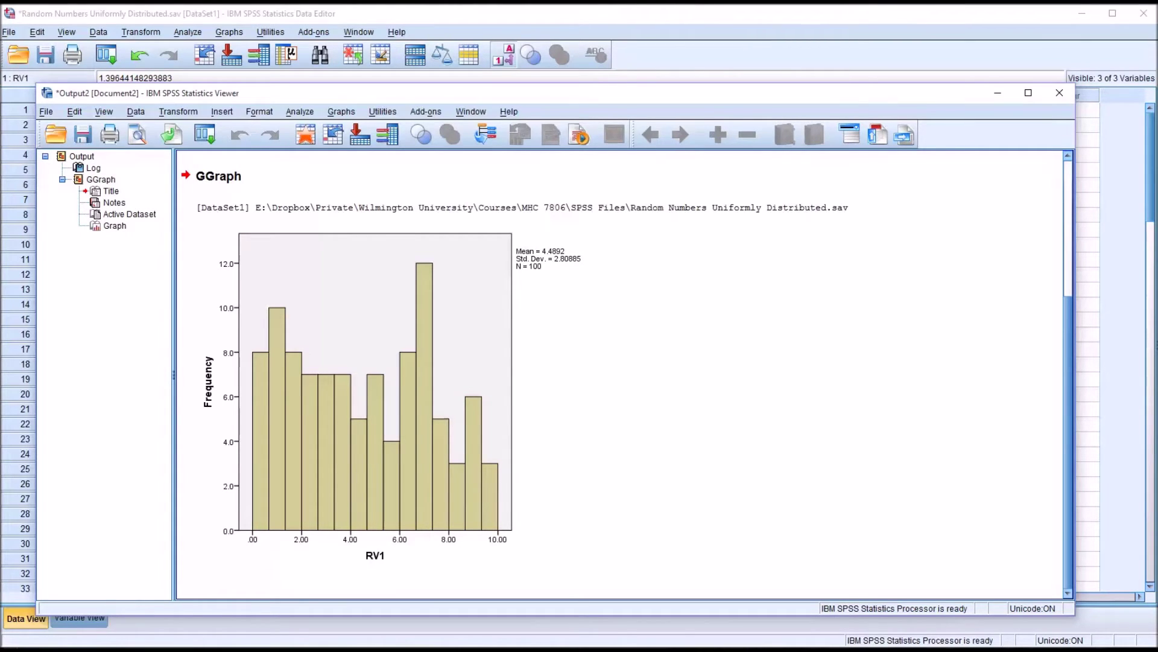
Build a simple histogram of RV2 in Chart Builder, replacing RV1 on the x-axis.
click(342, 112)
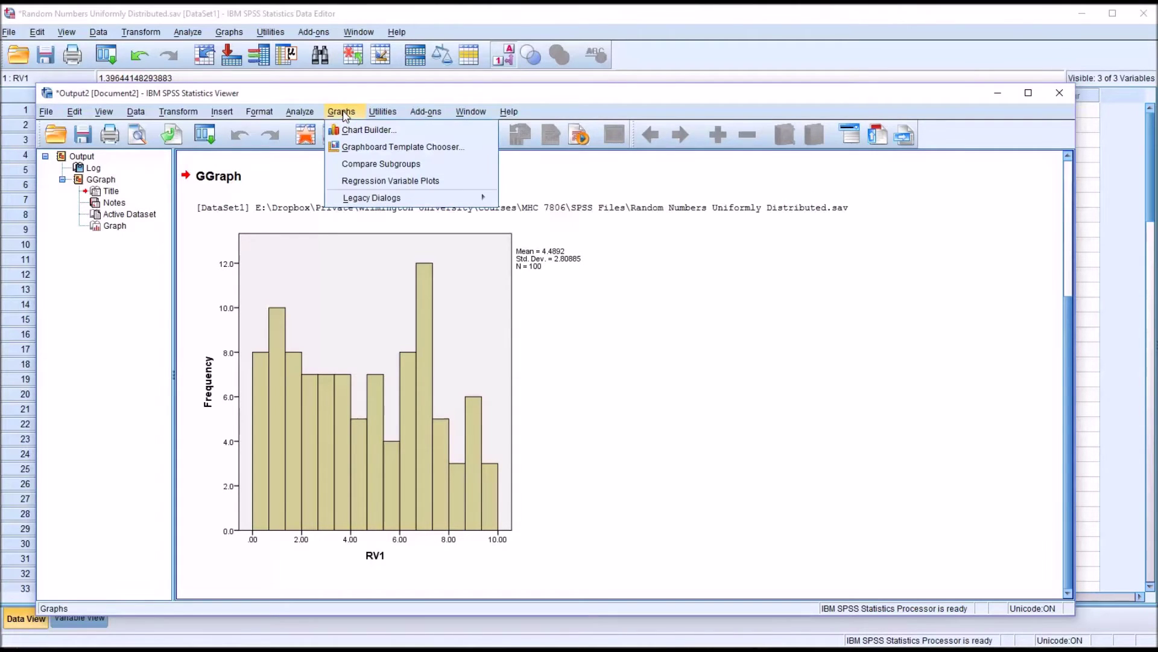
click(350, 130)
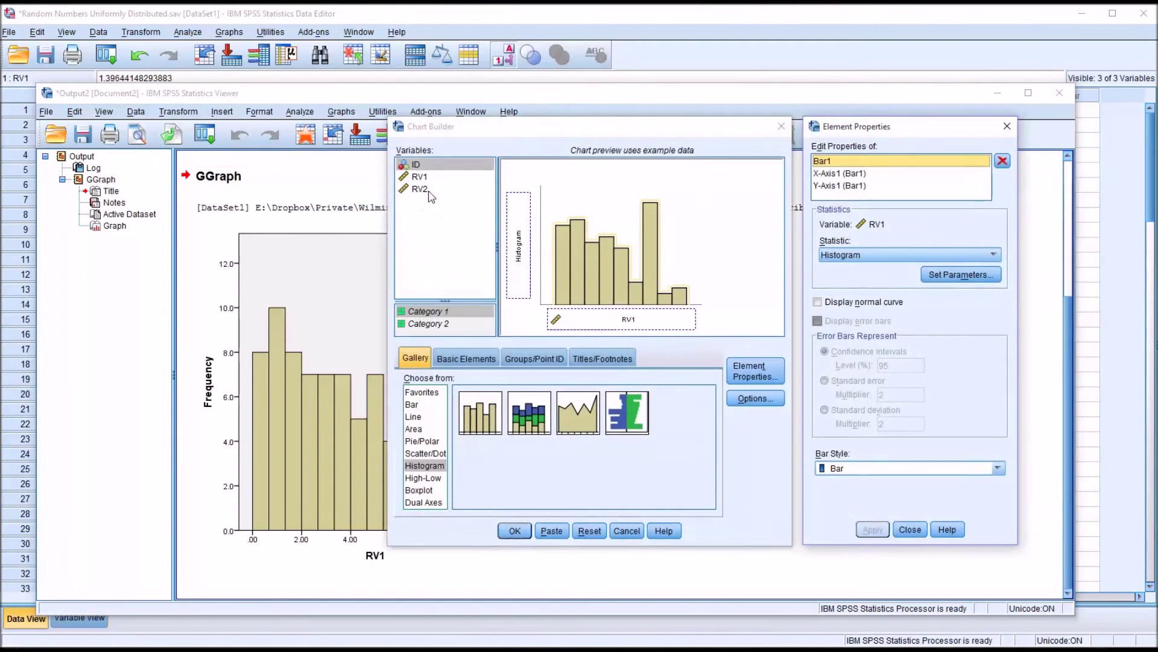
drag(415, 192, 620, 324)
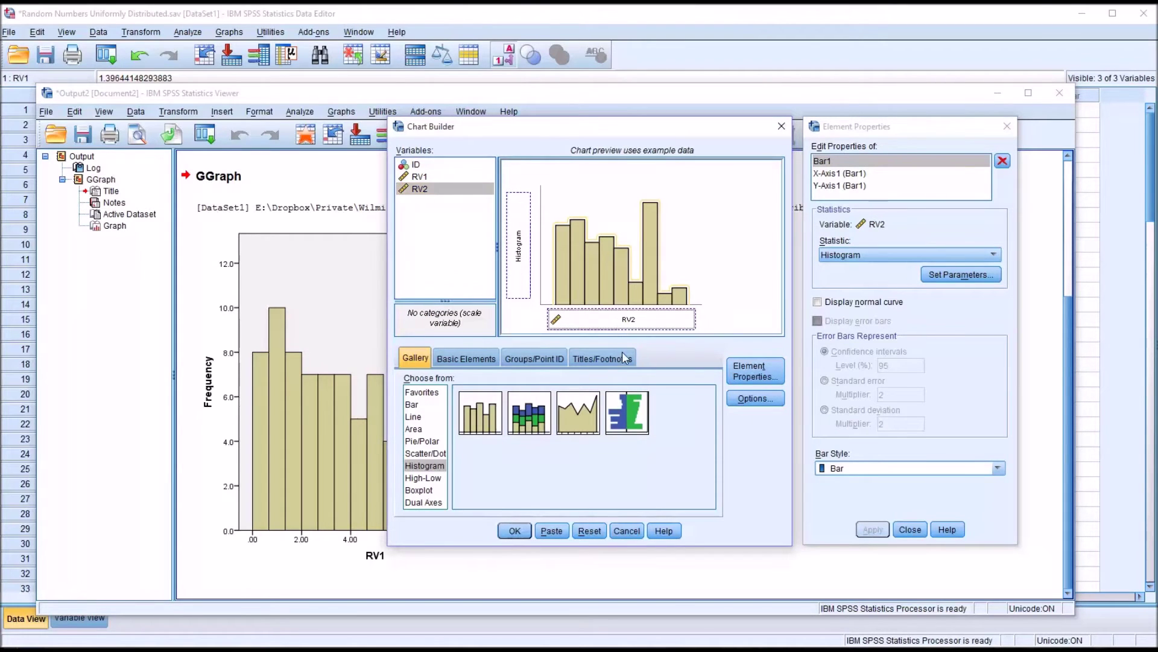
click(516, 531)
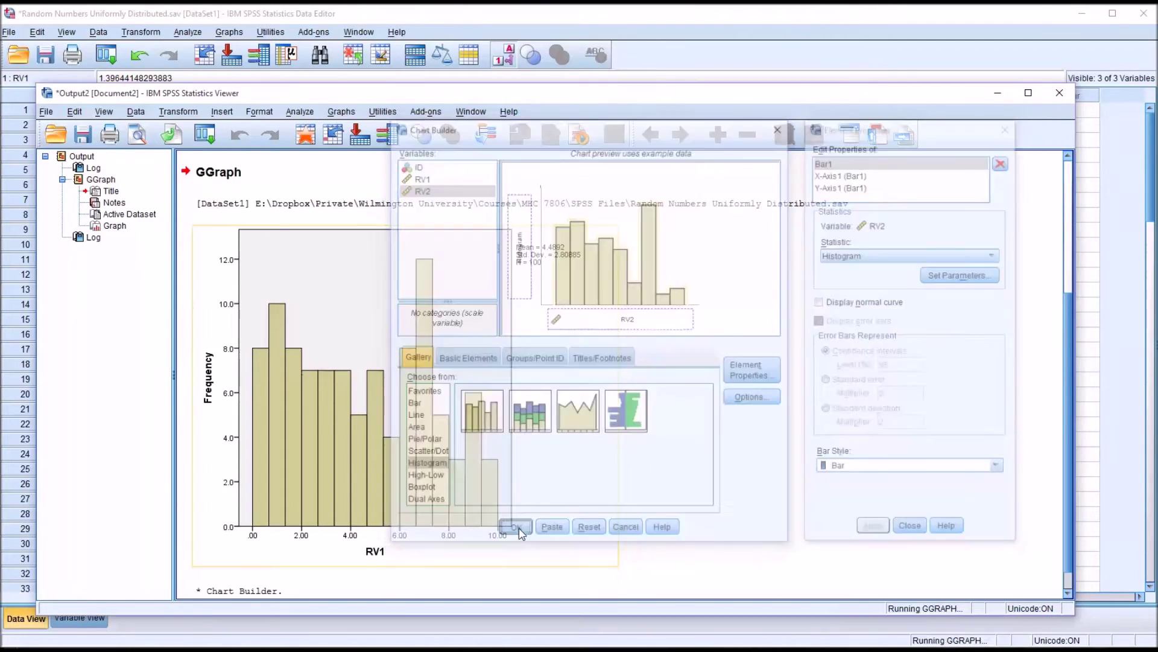
Inspect the new RV2 histogram in the output, then return to the Data Editor.
drag(1066, 403, 1069, 510)
click(374, 466)
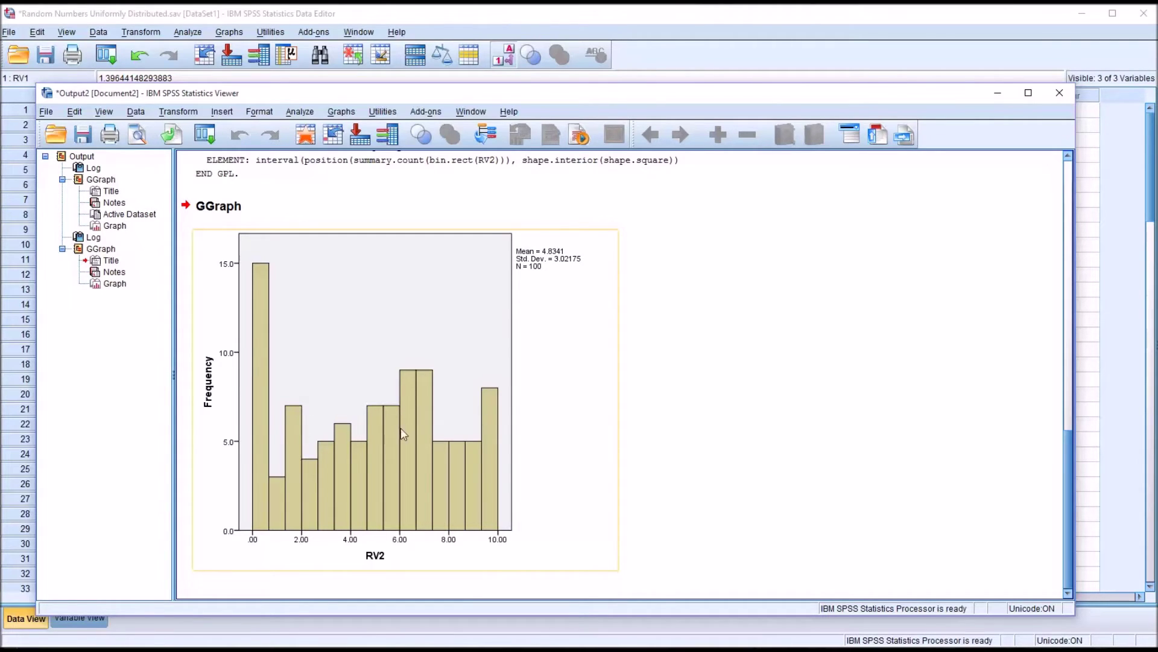
click(771, 525)
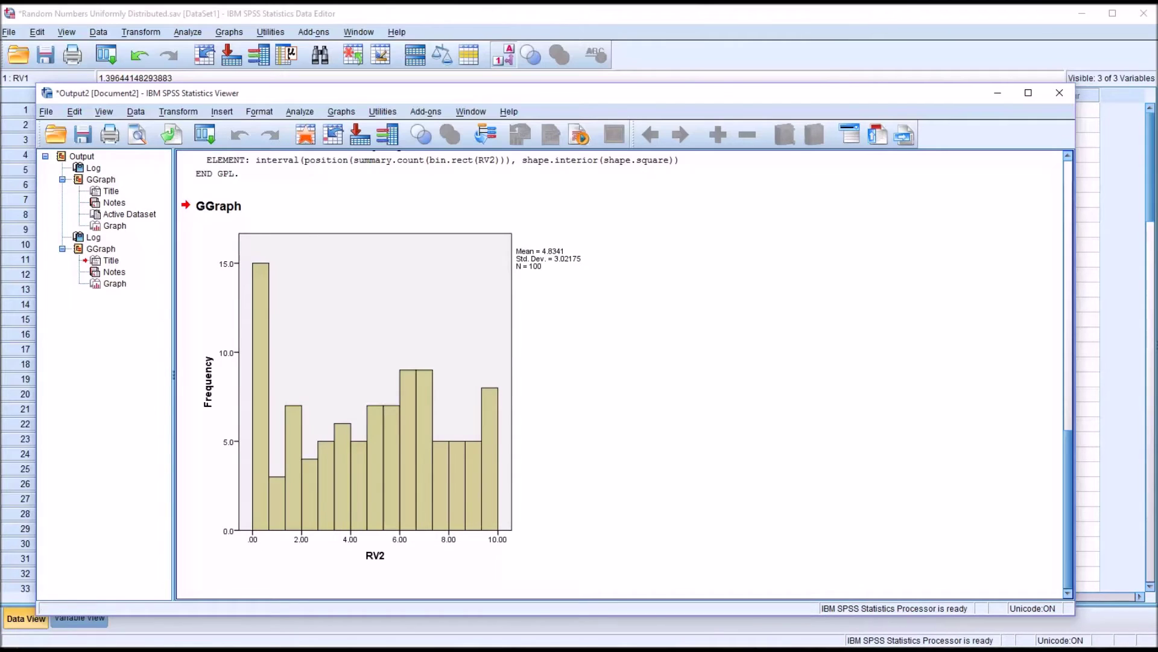
click(599, 326)
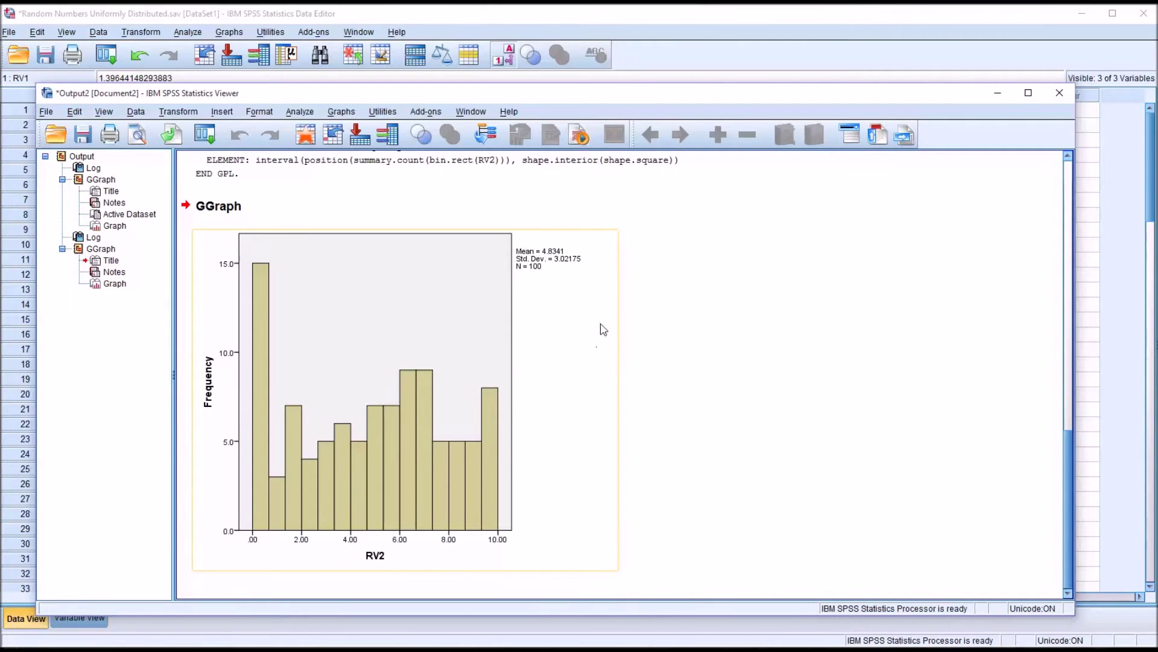
click(447, 23)
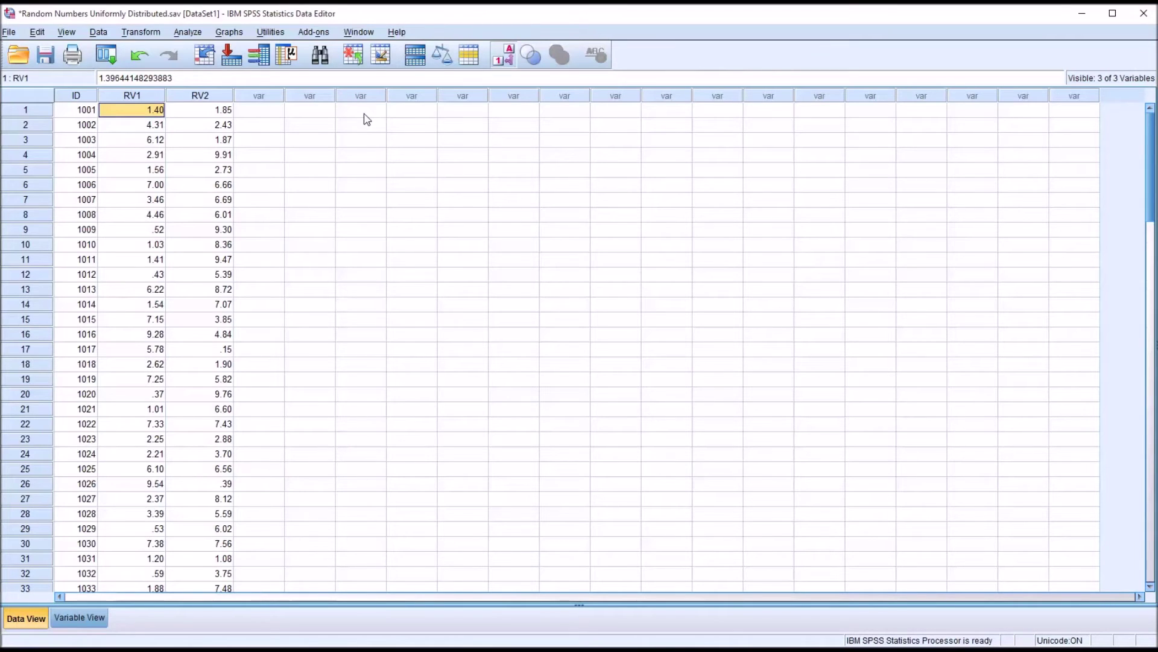
Start a legacy 1-Sample K-S test with RV1 and RV2 as test variables.
click(180, 36)
mouse_move(284, 239)
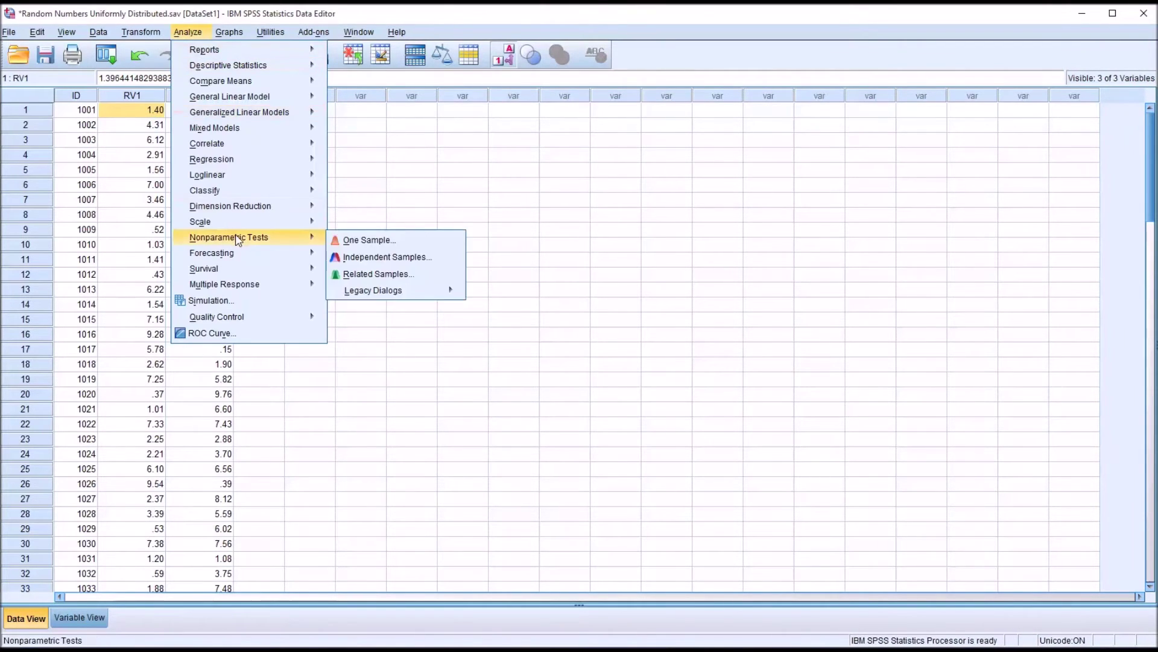
mouse_move(380, 292)
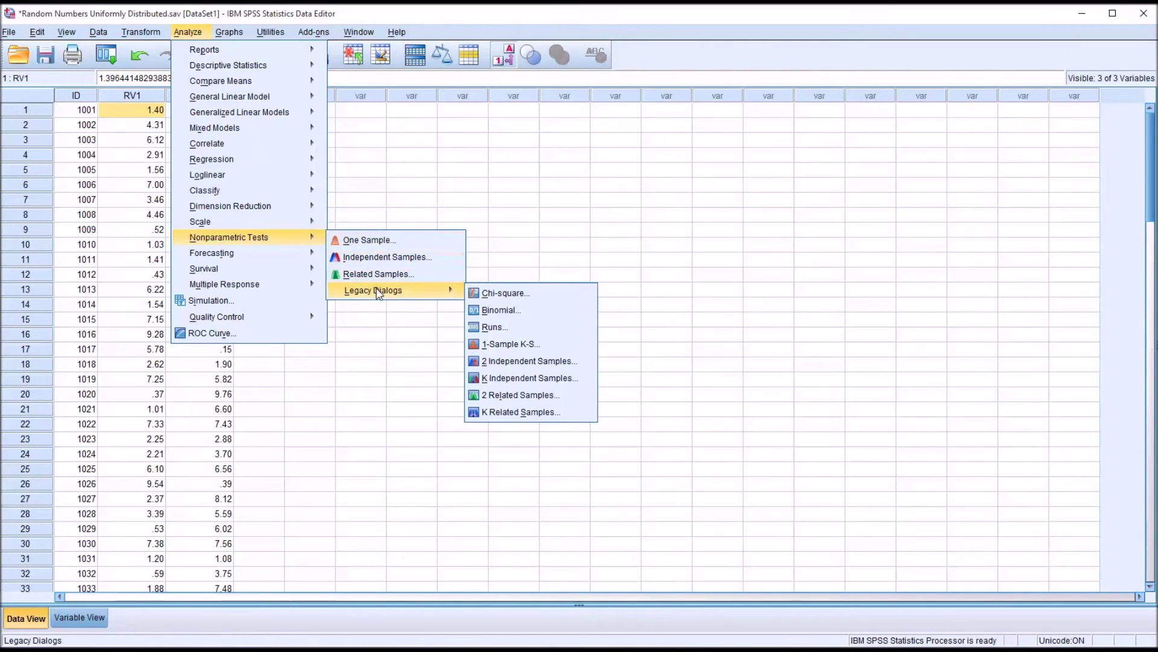
click(517, 348)
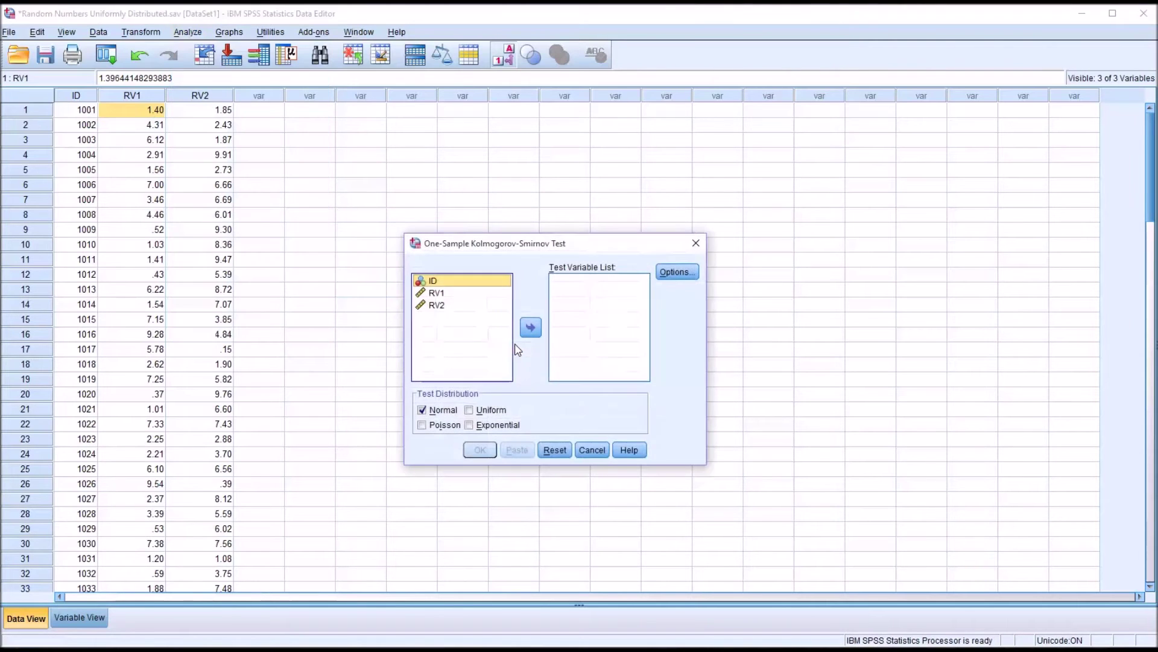
click(457, 293)
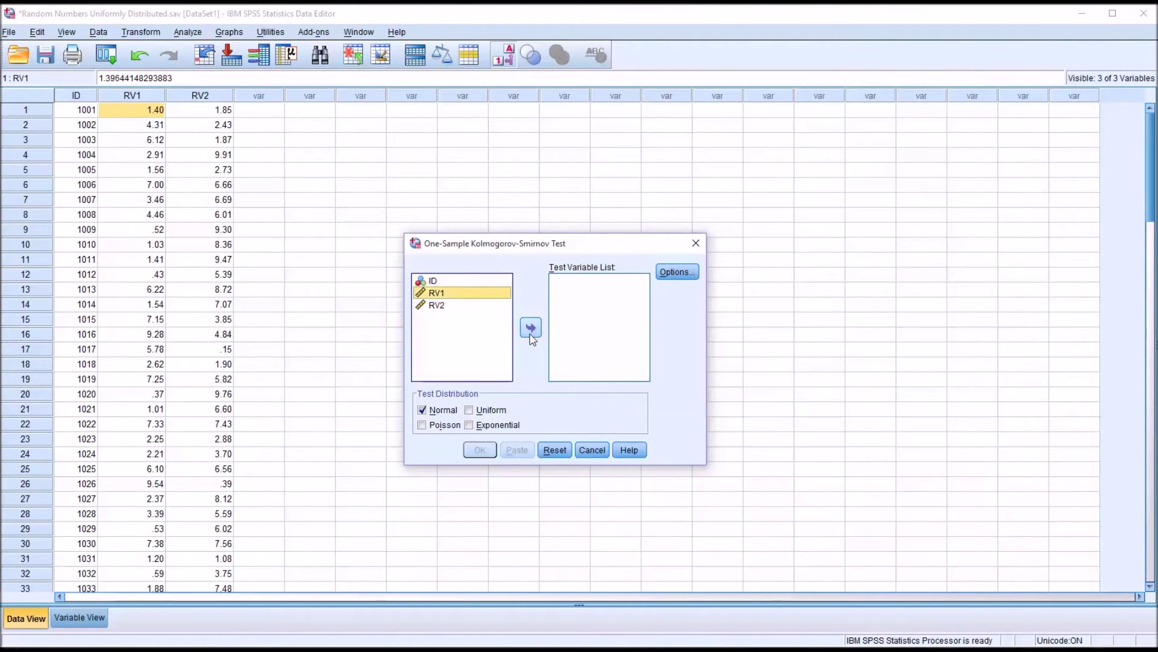
click(531, 327)
click(460, 294)
click(531, 327)
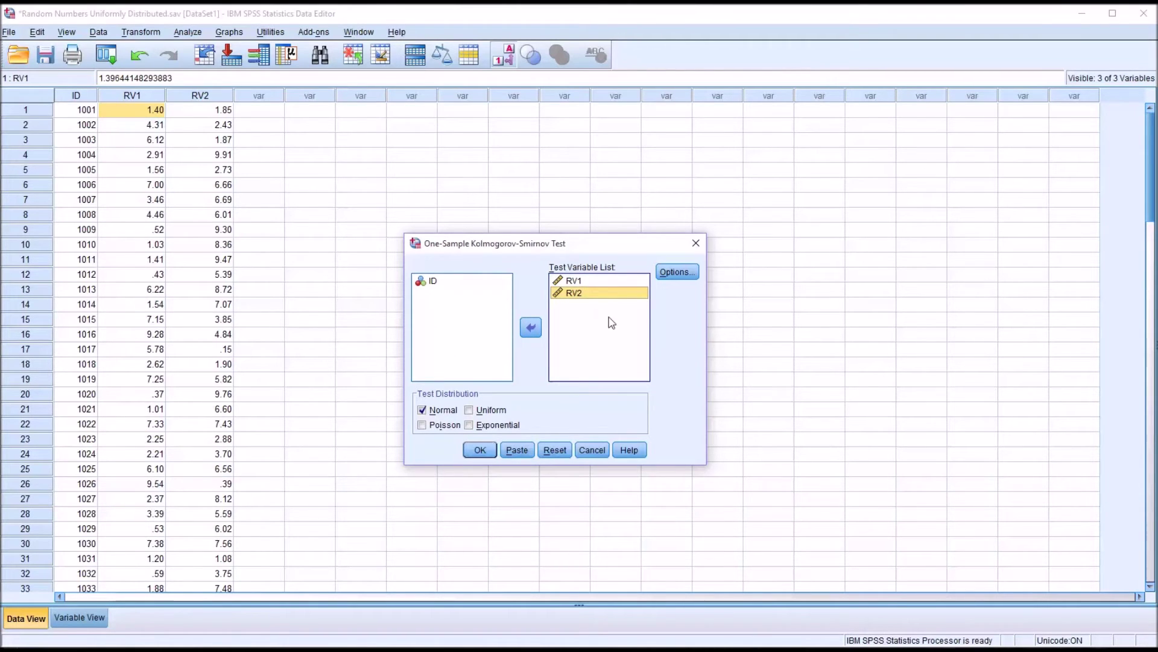
Add descriptive statistics, test against Uniform instead of Normal, and run it.
click(669, 273)
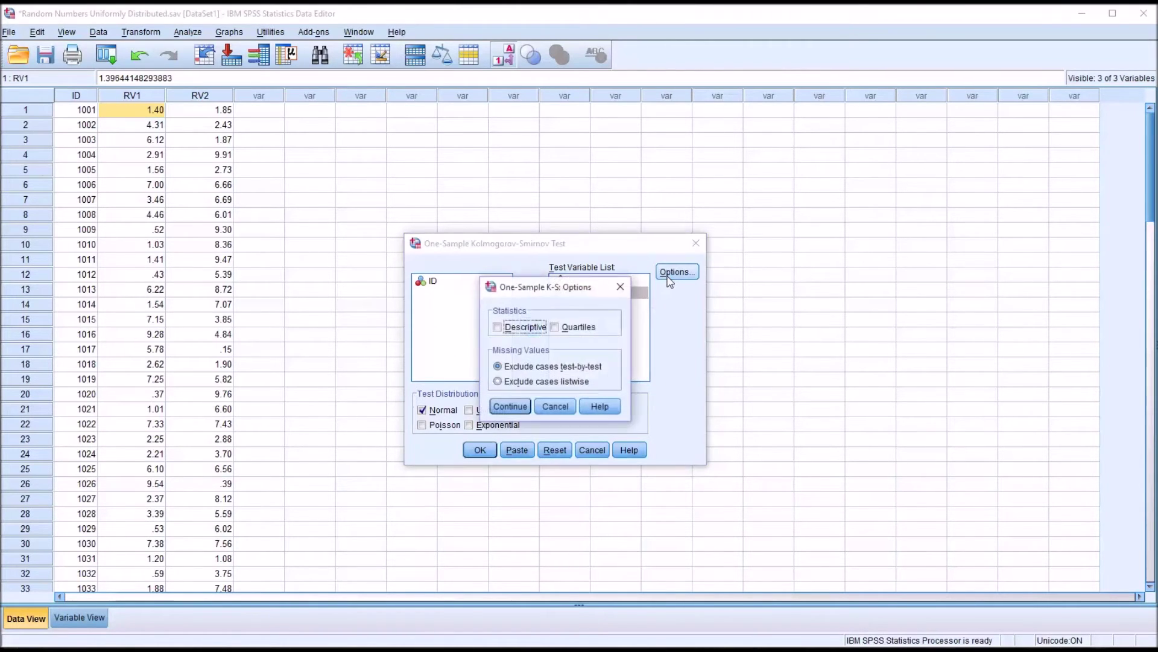
click(501, 329)
click(513, 406)
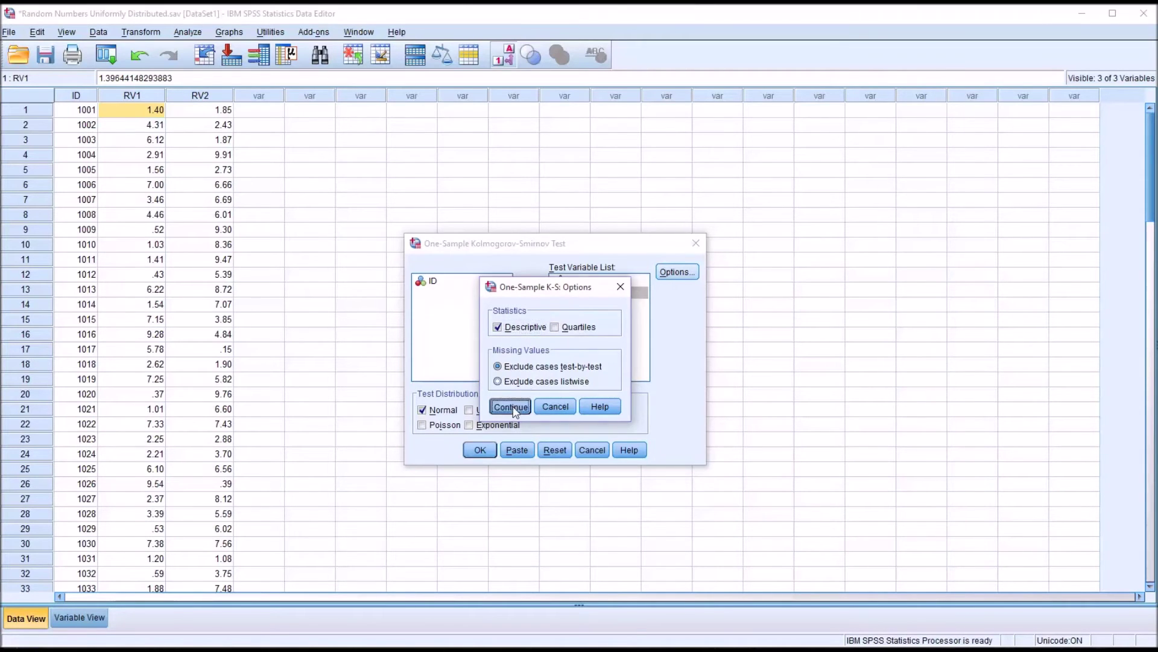
click(421, 411)
click(470, 411)
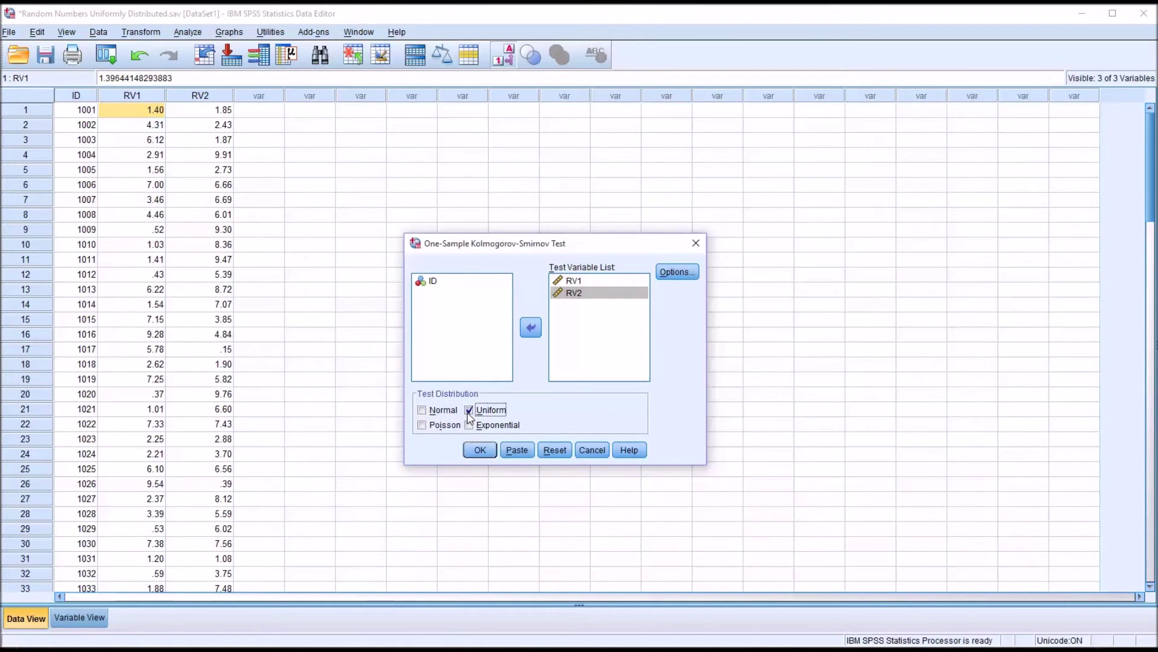
click(481, 451)
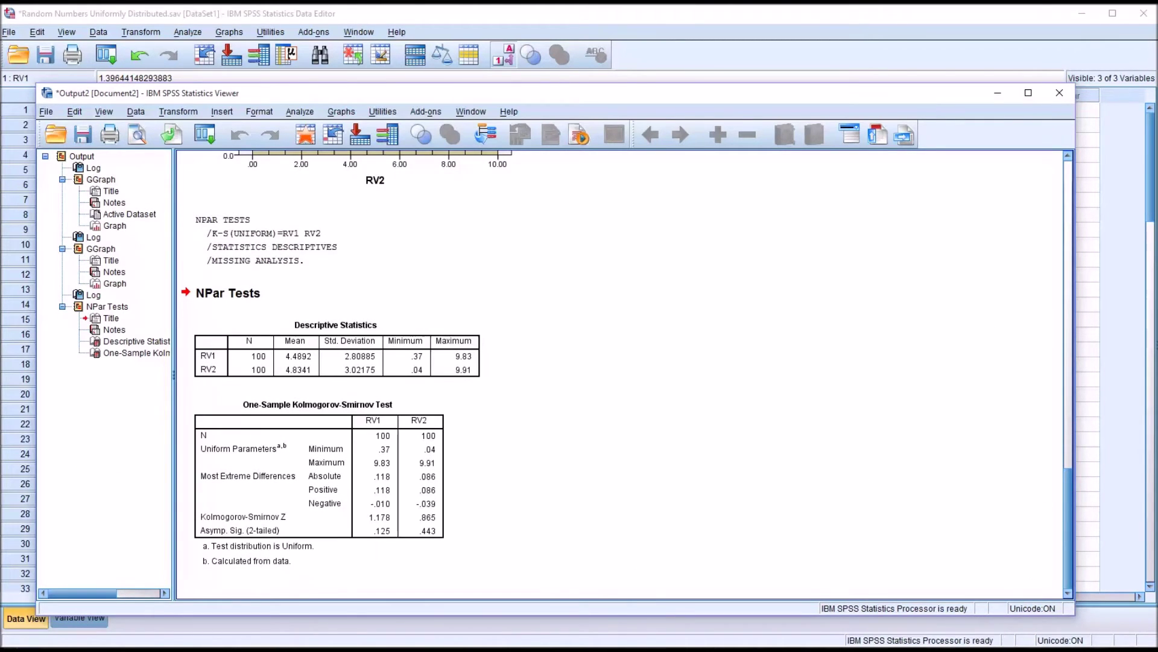
click(396, 416)
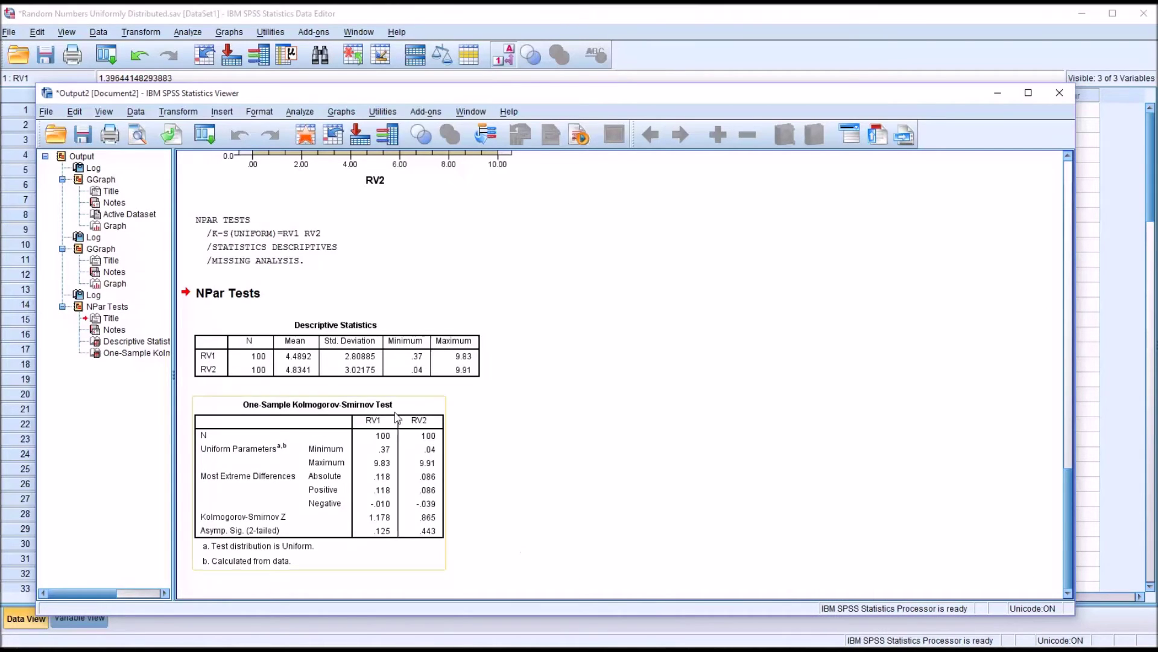
click(312, 368)
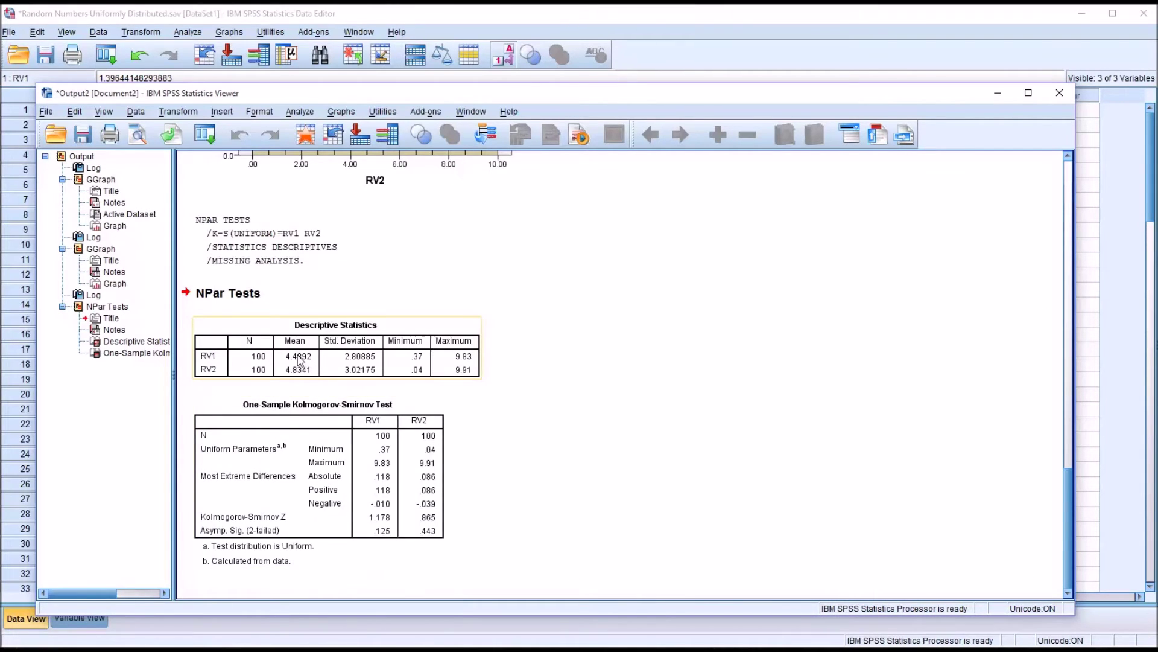